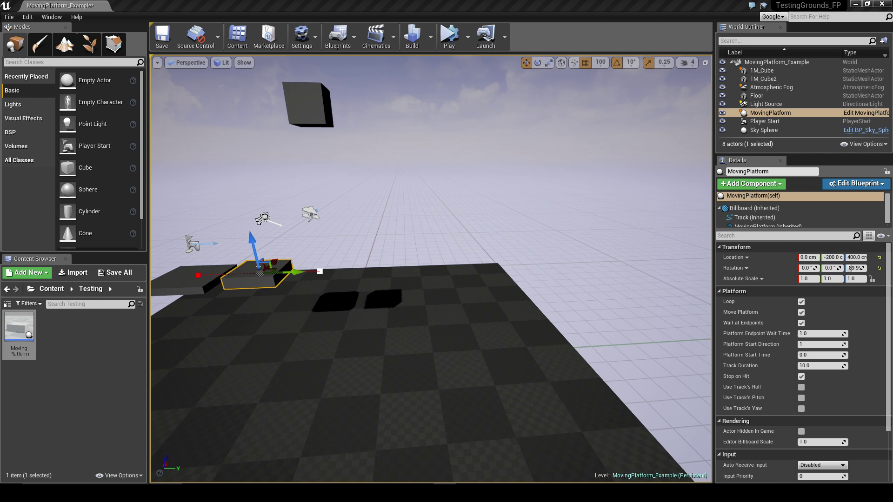
Duplicate the end spline point of the moving platform's track and move the copy outward along Y and upward.
right_drag(352, 335, 327, 327)
key(w)
key(a)
right_drag(450, 299, 451, 298)
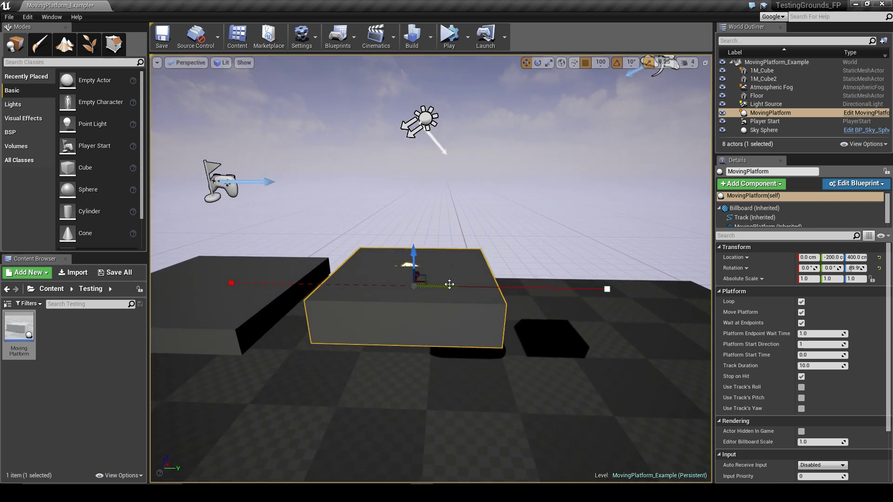
scroll(543, 309, down, 5)
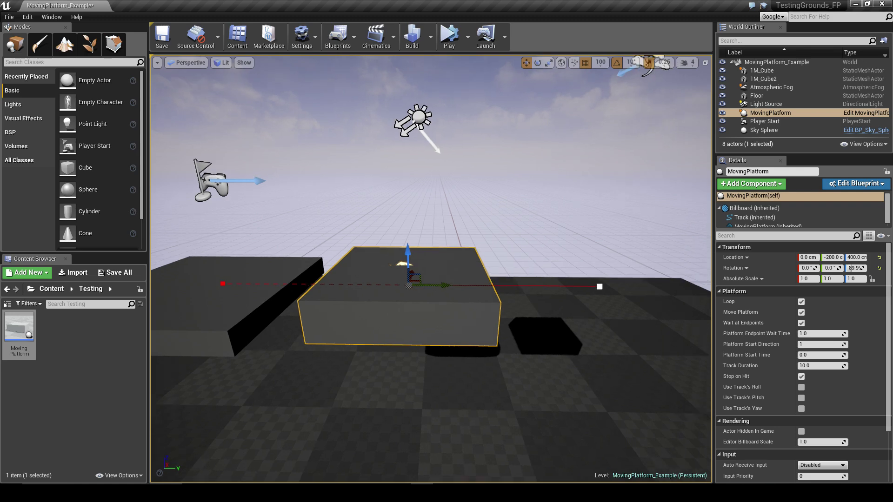
scroll(470, 283, down, 1)
click(457, 282)
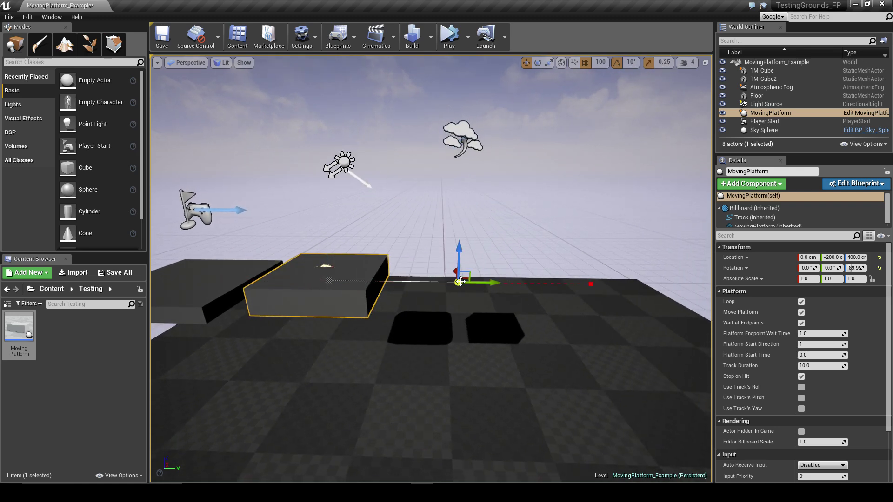
scroll(443, 277, down, 2)
scroll(444, 278, down, 1)
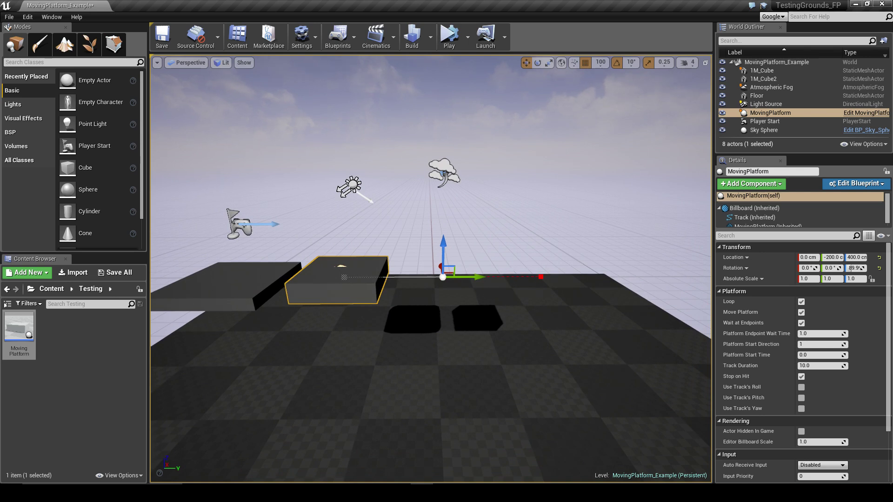
scroll(409, 284, down, 2)
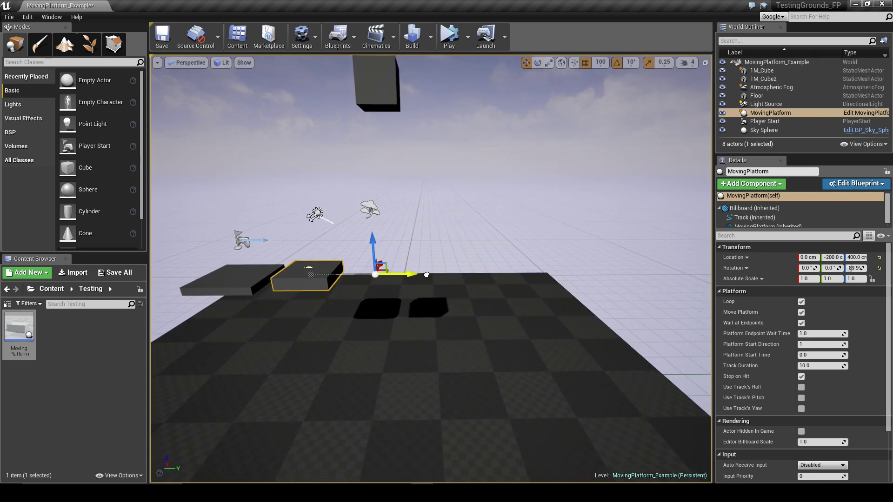
drag(407, 276, 538, 274)
drag(505, 242, 508, 140)
Extend the track with two more duplicated spline points, one farther along Y and lowered, the other beyond it.
right_drag(463, 173, 463, 170)
key(d)
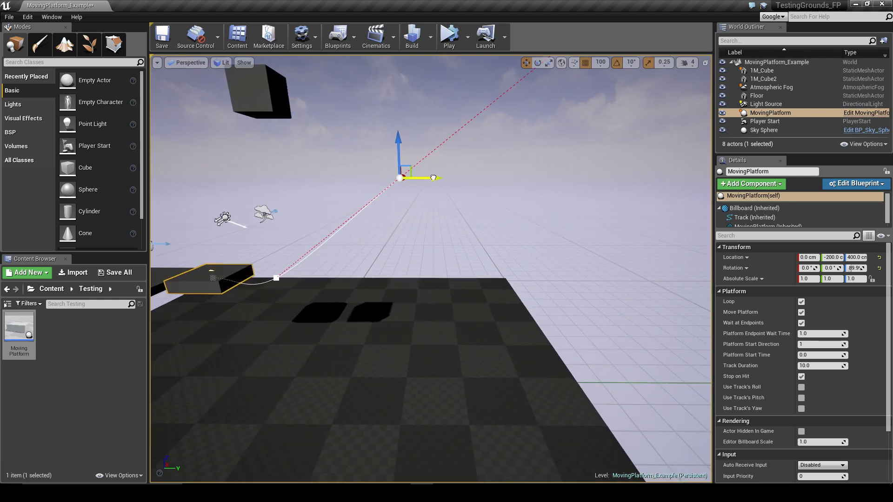
drag(433, 178, 646, 178)
drag(624, 139, 598, 271)
alt+drag(626, 308, 748, 309)
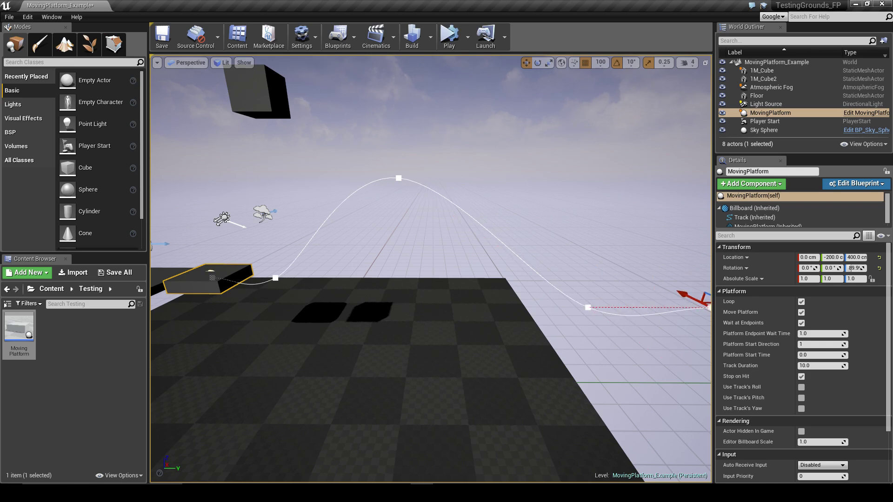
Simulate the level to watch the platform travel along the extended track, and stop the simulation.
key(s)
mouse_move(508, 366)
right_down()
mouse_move(527, 368)
mouse_move(504, 367)
right_up()
key(a)
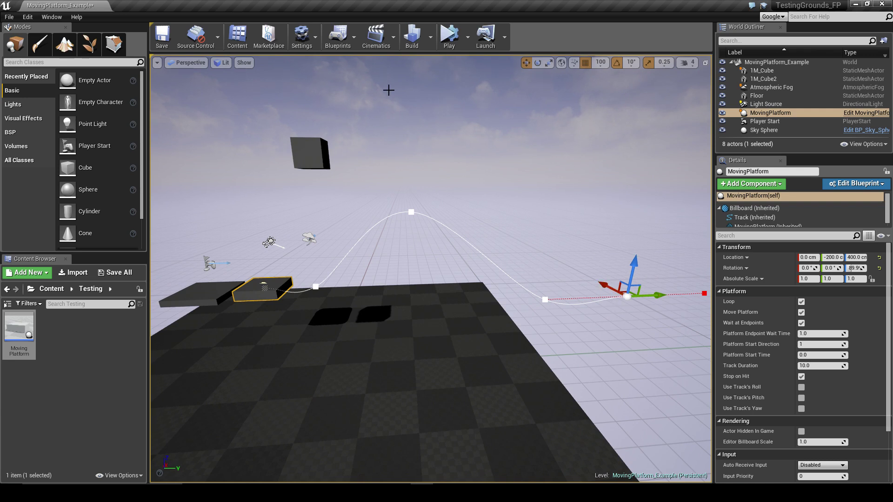
key(alt+s)
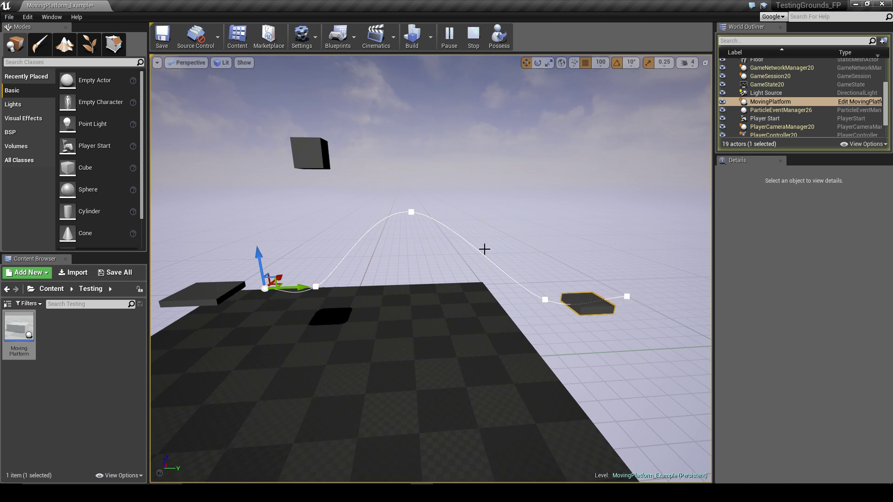
click(474, 37)
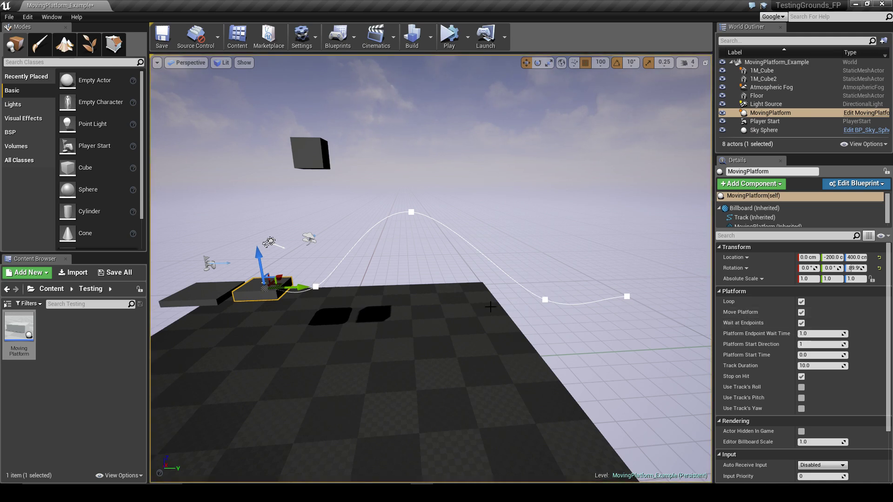
mouse_move(490, 307)
right_down()
mouse_move(451, 305)
mouse_move(478, 305)
right_up()
key(s)
key(d)
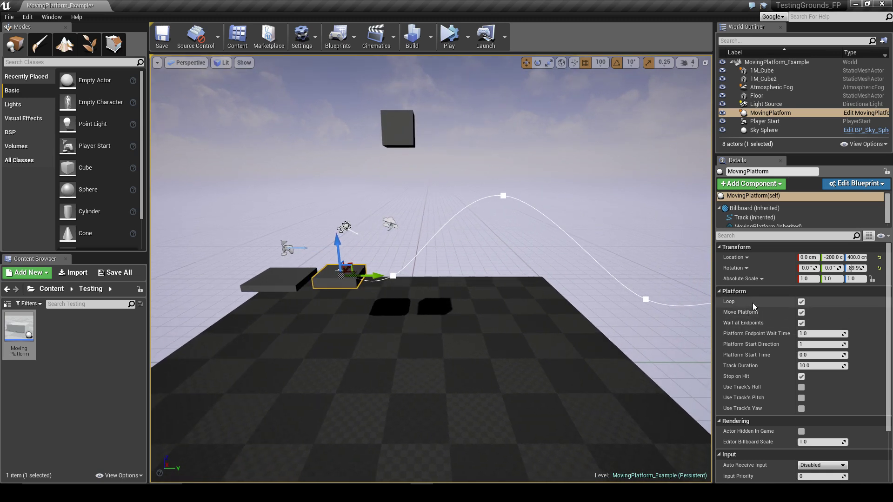
right_drag(497, 326, 527, 326)
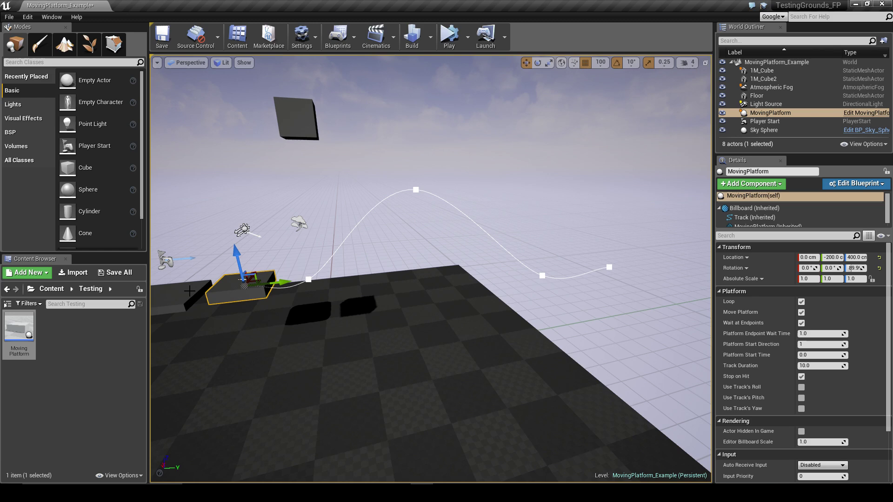
right_drag(504, 299, 516, 296)
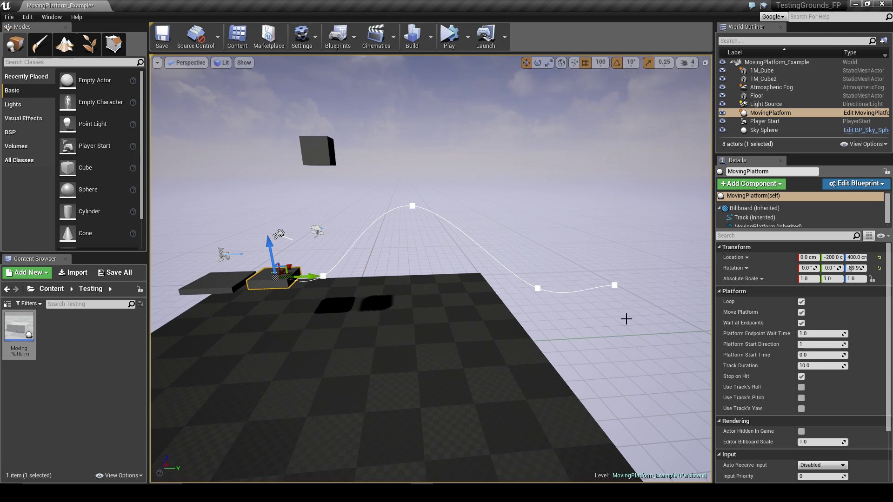
Disable the platform's Move Platform option and reset it to its default.
click(800, 312)
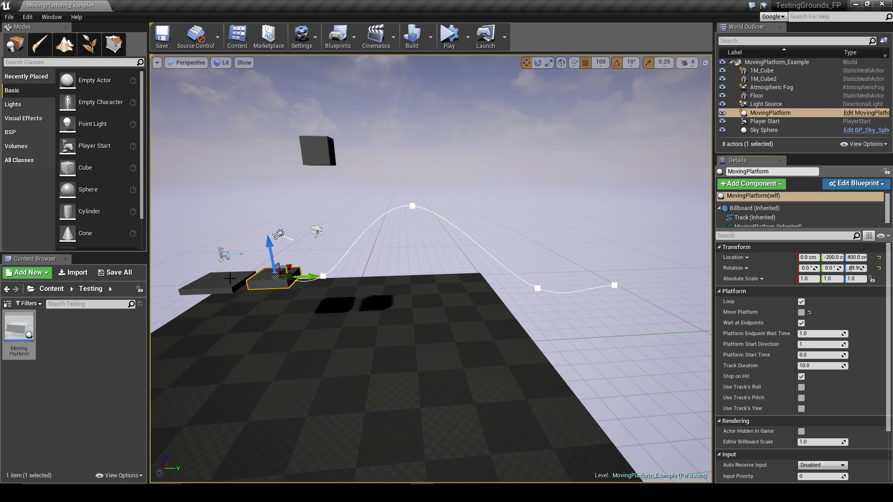
key(f)
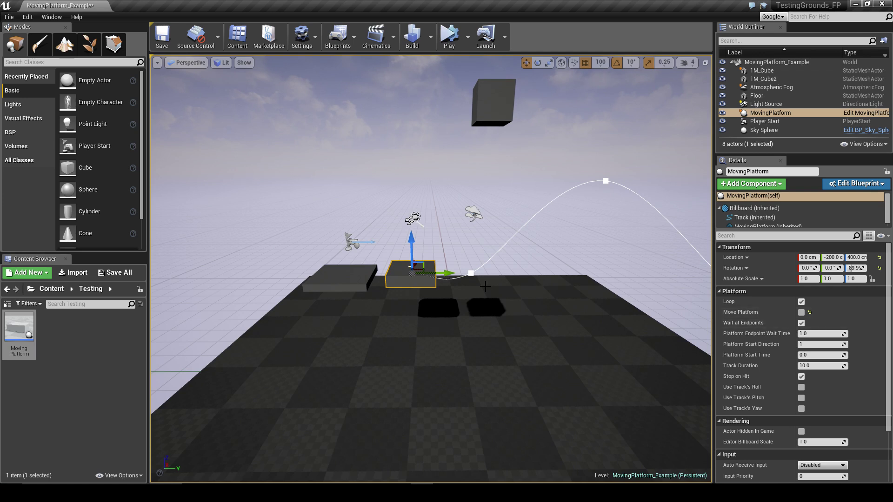
key(d)
right_drag(501, 296, 520, 304)
click(808, 312)
Set the moving platform's Platform Endpoint Wait Time to 2.0.
key(d)
key(s)
key(a)
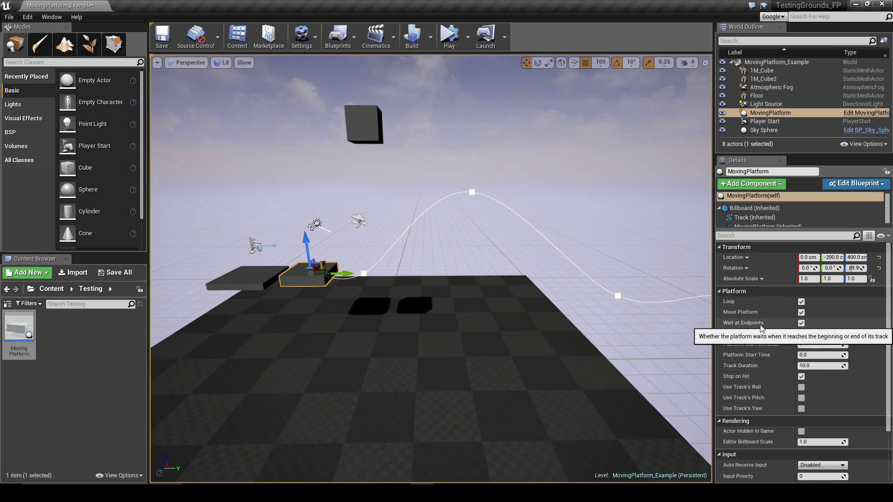
right_drag(470, 317, 483, 317)
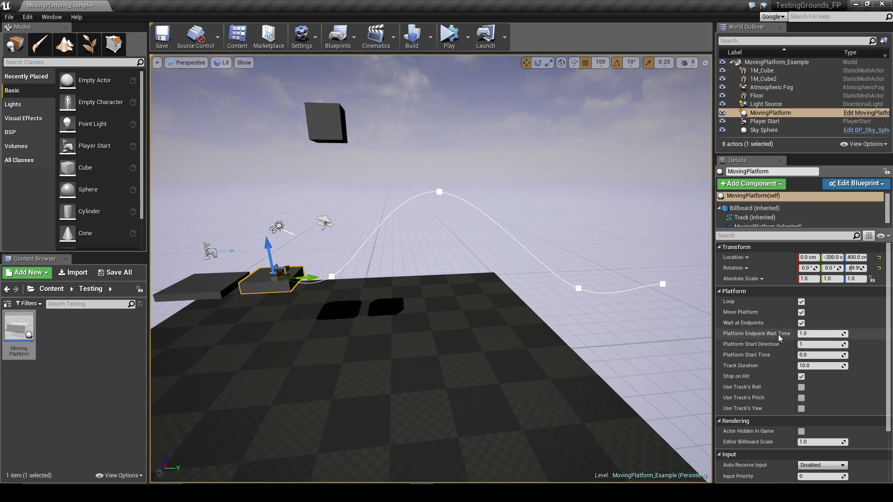
click(816, 334)
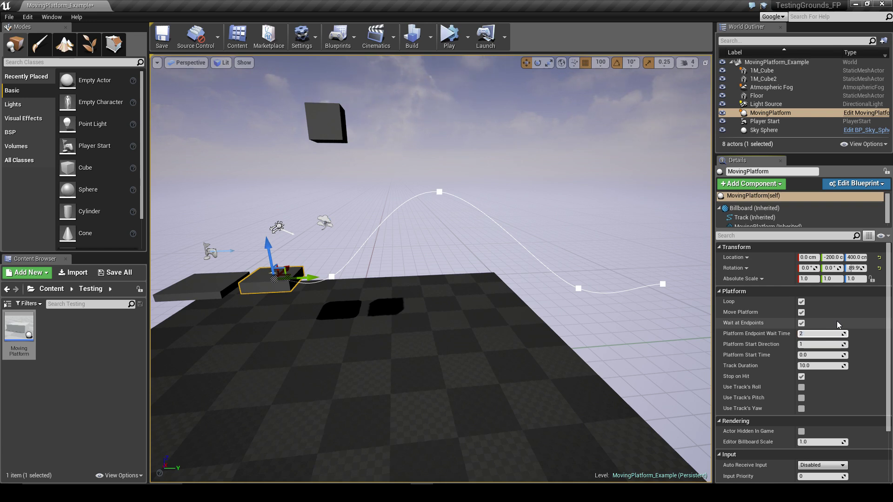
text(2.0)
key(Return)
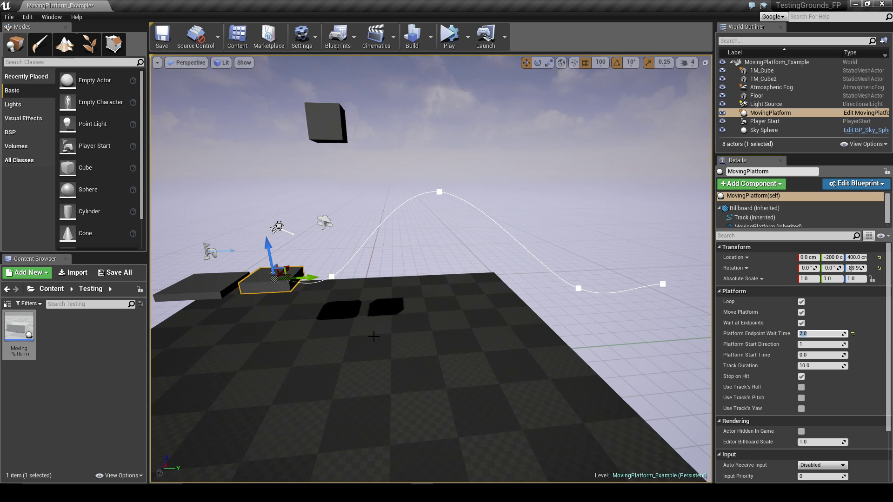
Set the moving platform's Platform Start Time to 5.0.
mouse_move(770, 346)
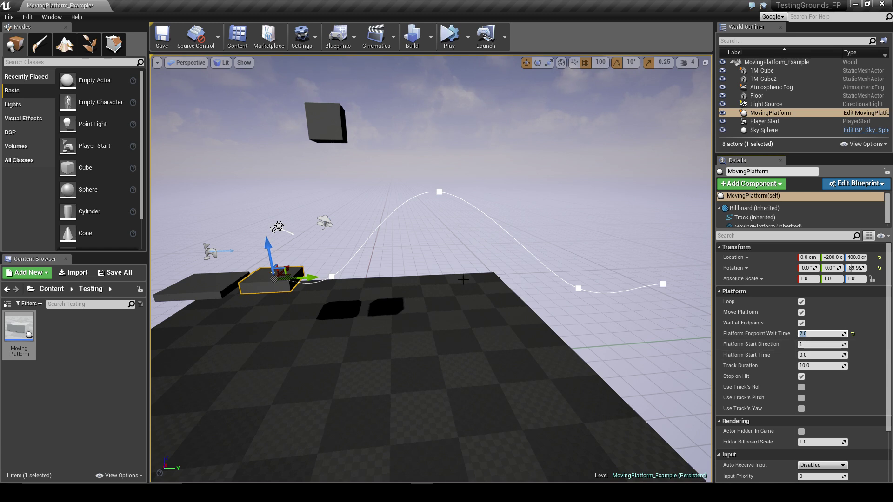
mouse_move(797, 367)
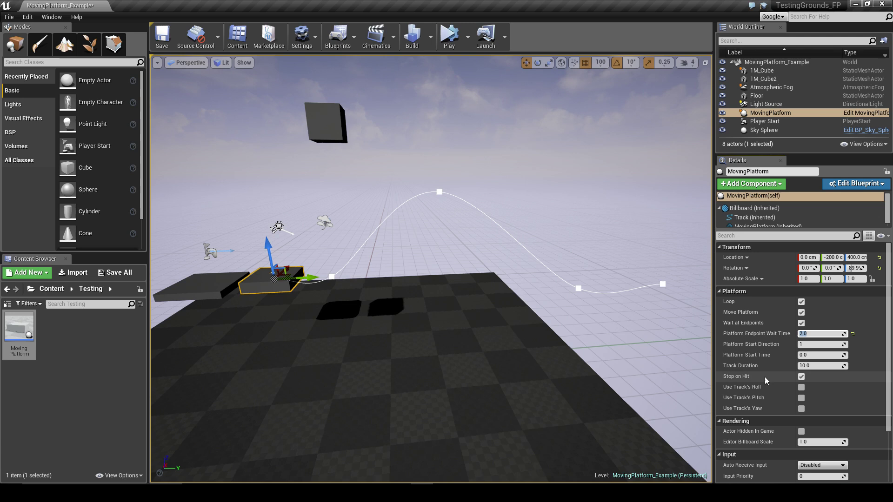
mouse_move(742, 371)
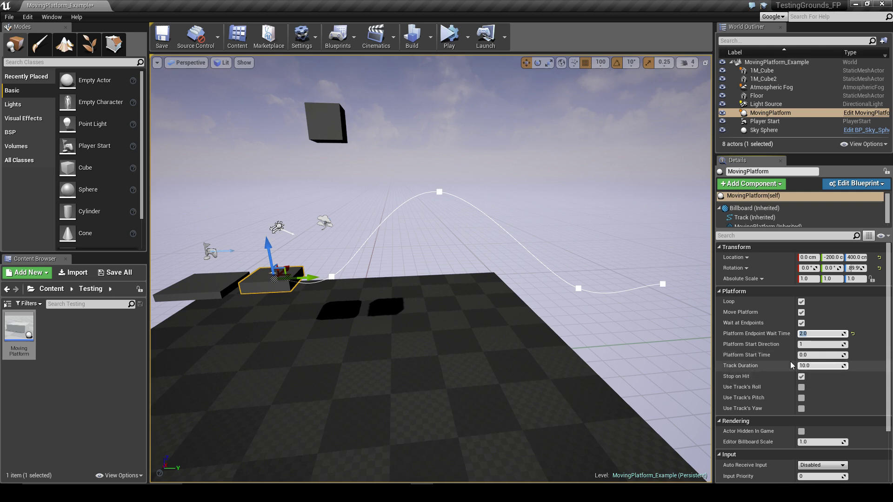
click(827, 357)
text(5)
key(Return)
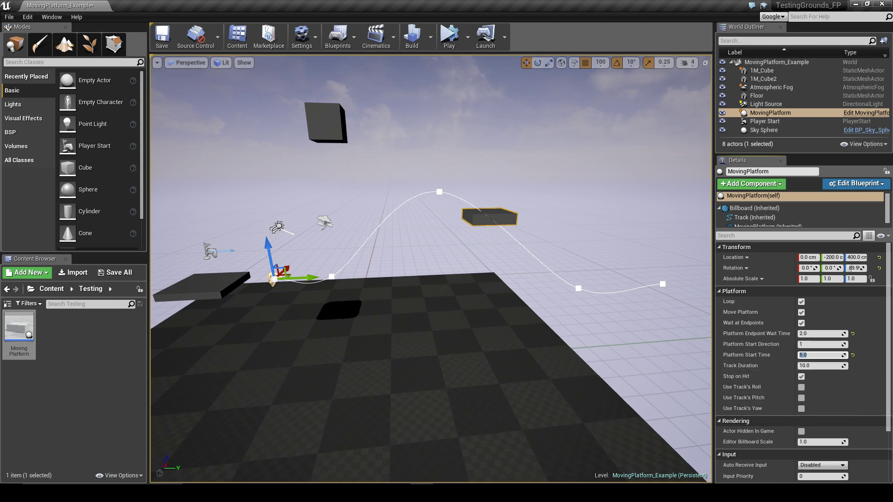
Set the Platform Start Direction to -1 and run a short simulation to check the platform's travel.
mouse_move(512, 309)
right_down()
mouse_move(498, 309)
mouse_move(517, 311)
right_up()
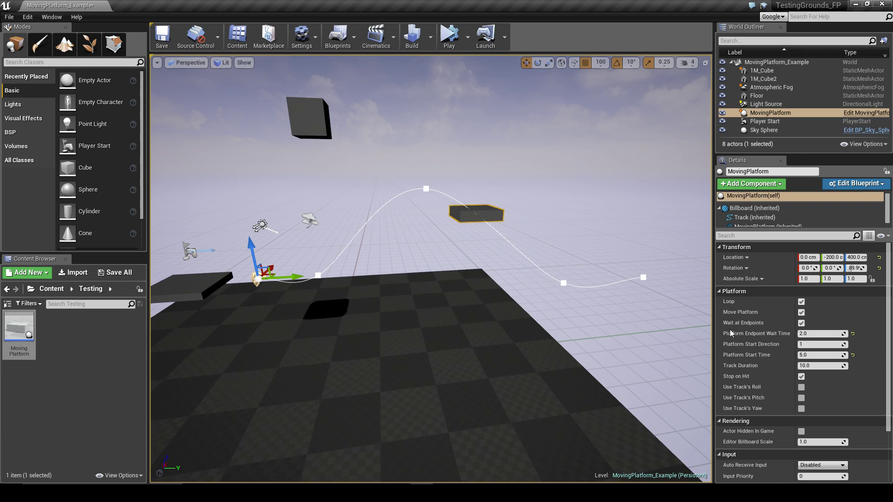
click(827, 344)
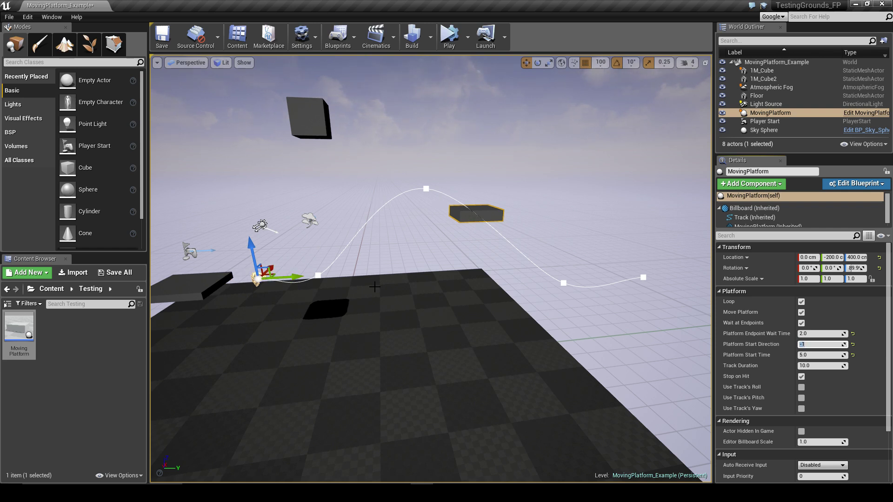
click(448, 37)
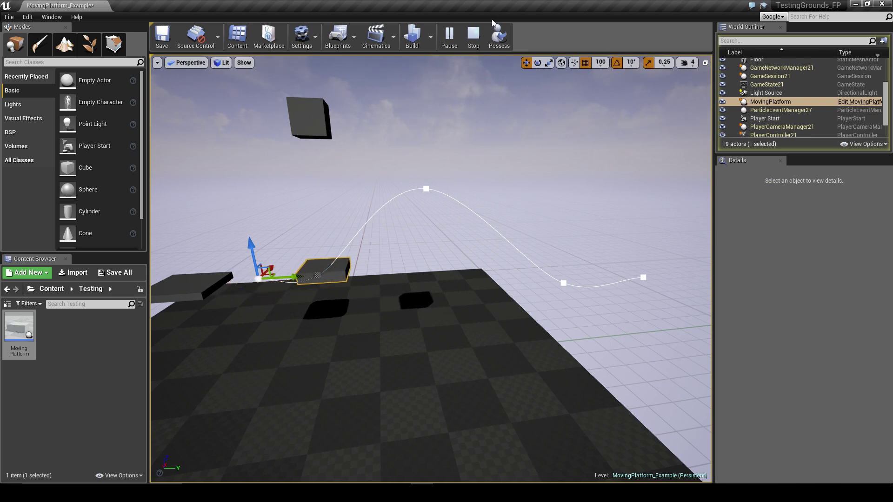
click(479, 37)
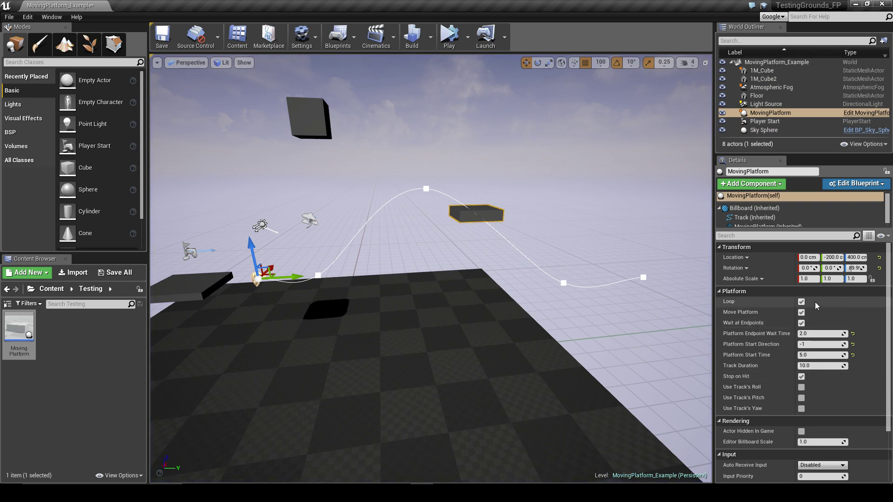
Turn off Loop for the moving platform and simulate the level to observe its behaviour at the track's end.
click(801, 302)
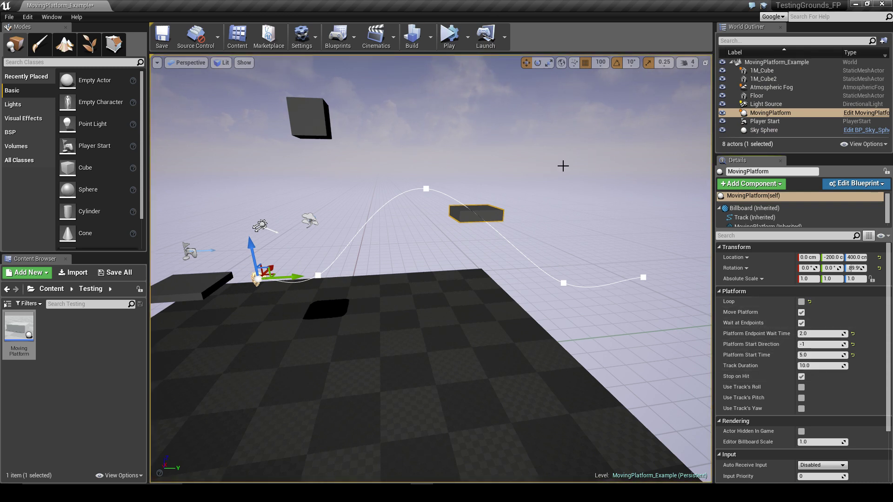
click(444, 36)
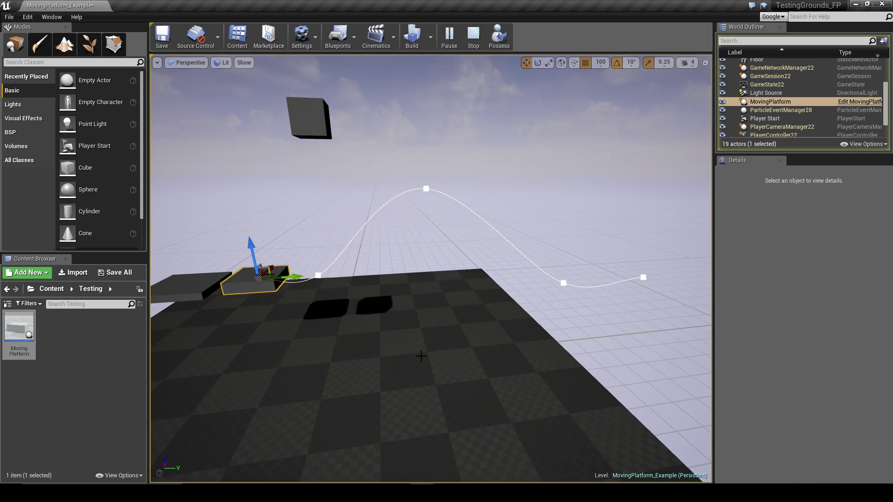
click(478, 33)
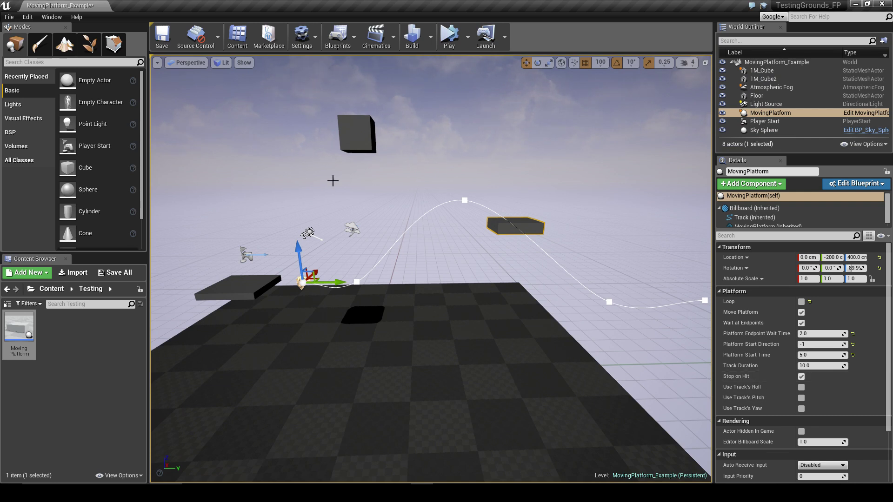
Lower 1M_Cube vertically to a Z location of 610 cm near the track and reselect the moving platform.
click(349, 133)
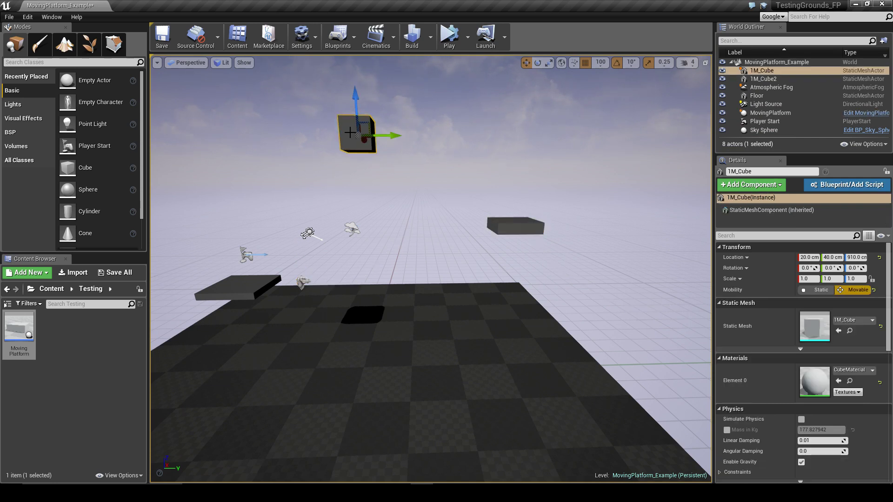
click(509, 223)
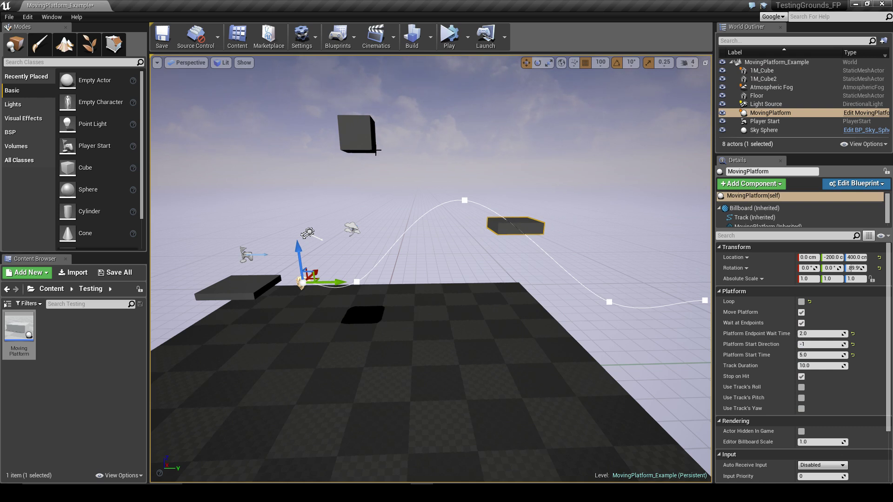
click(359, 118)
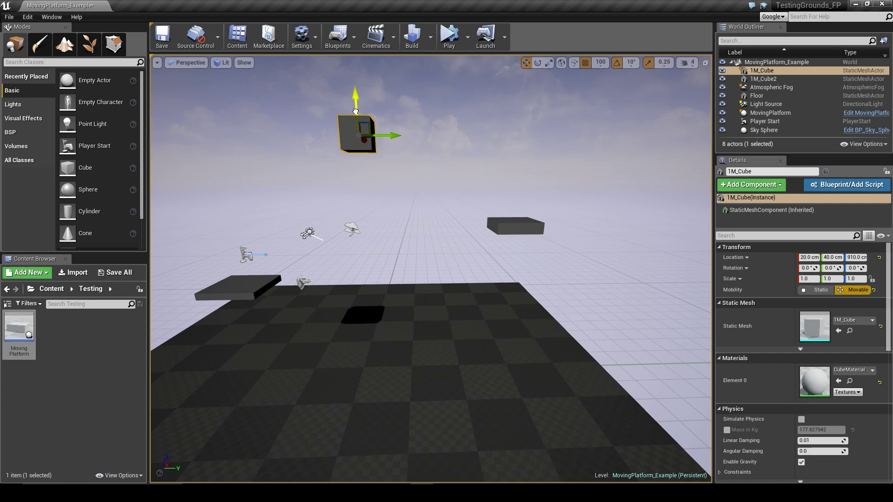
drag(355, 112, 359, 204)
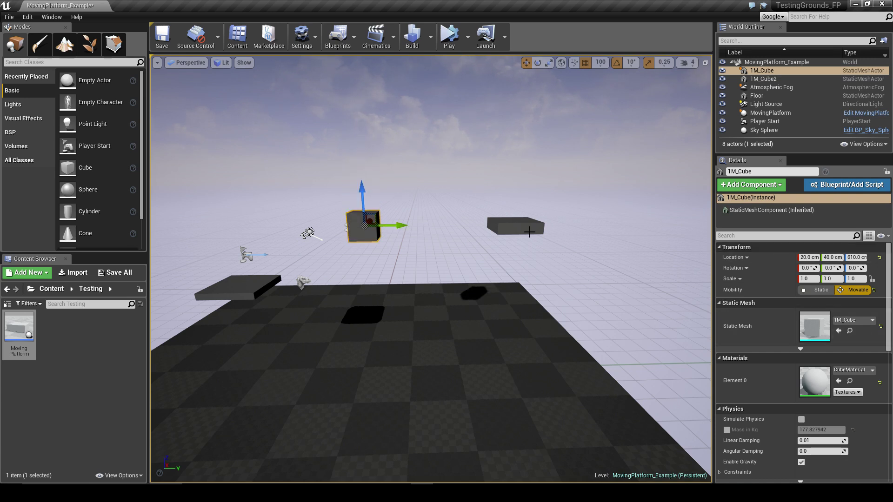
click(529, 232)
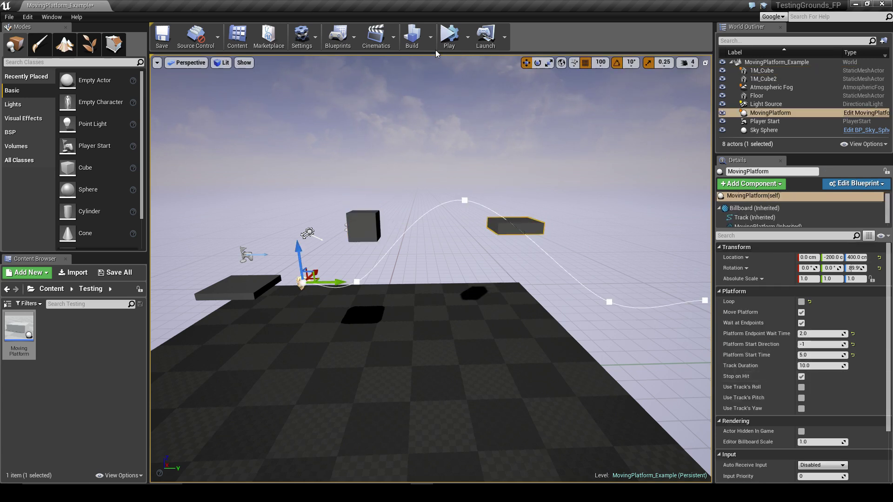
Simulate the level and lower 1M_Cube to a Z location of 410 cm in the platform's path to test its hit behaviour.
click(449, 34)
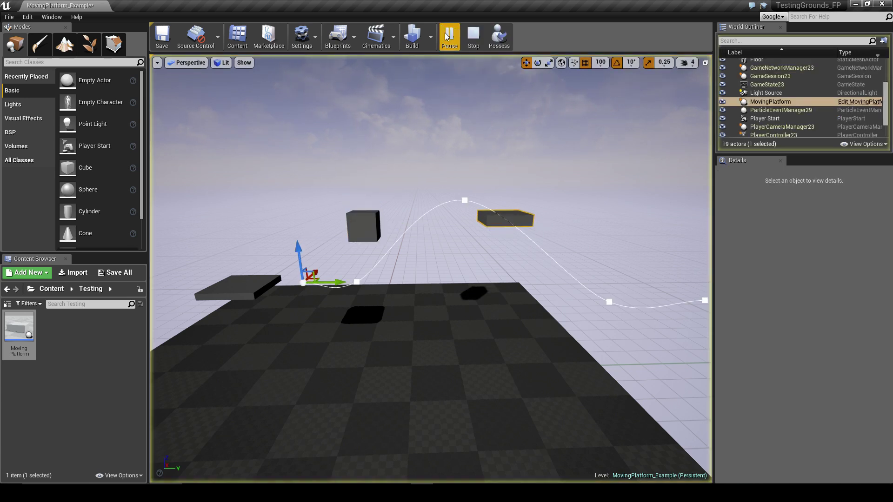
click(365, 223)
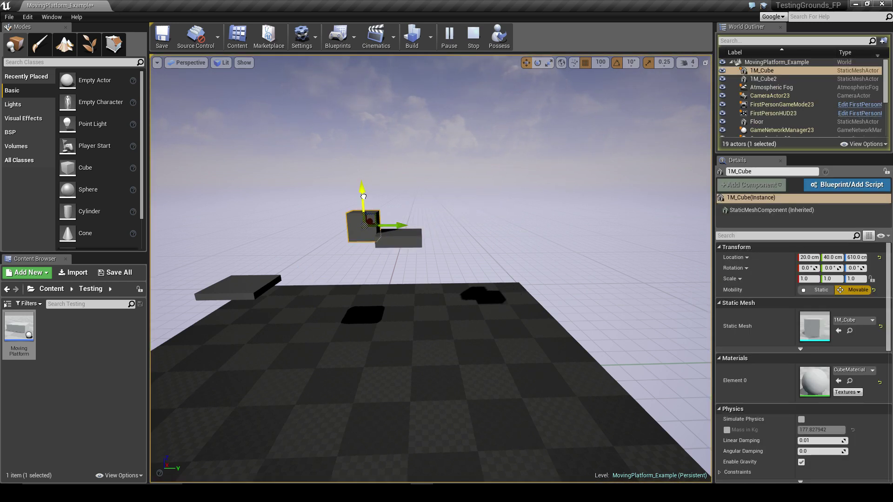
drag(363, 196, 366, 256)
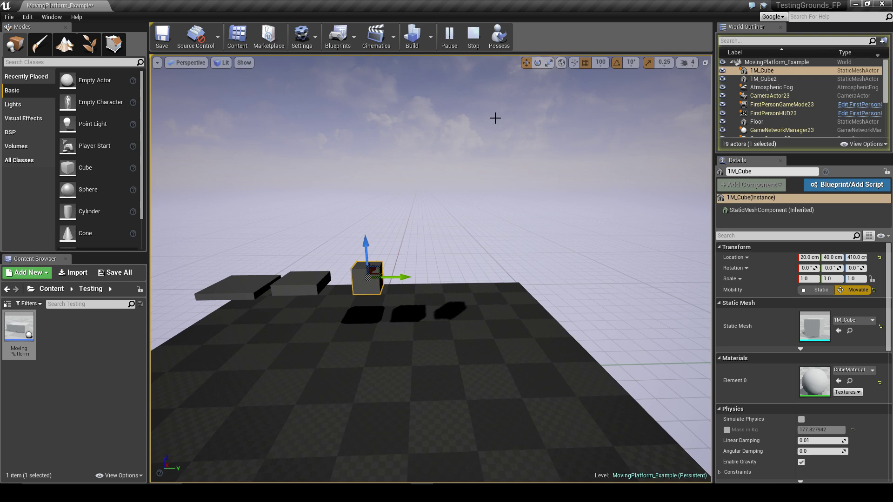
click(473, 38)
Turn on Loop and turn off Wait at Endpoints for the moving platform.
click(514, 222)
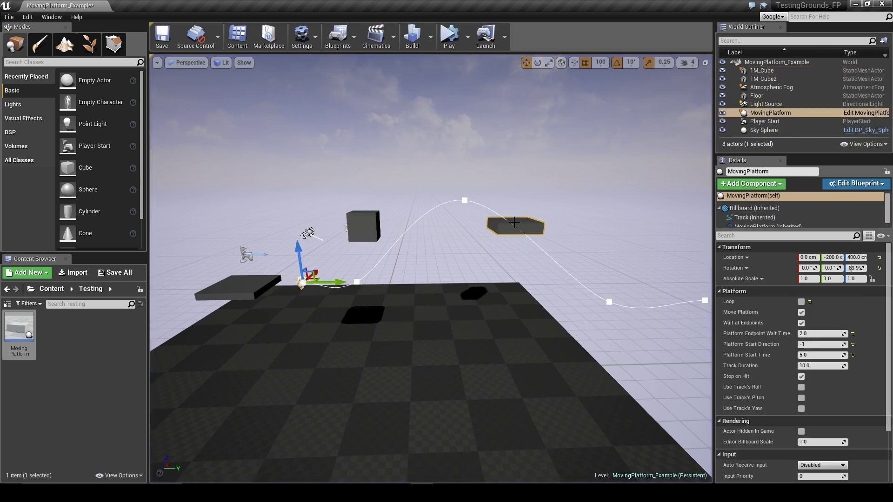
click(801, 302)
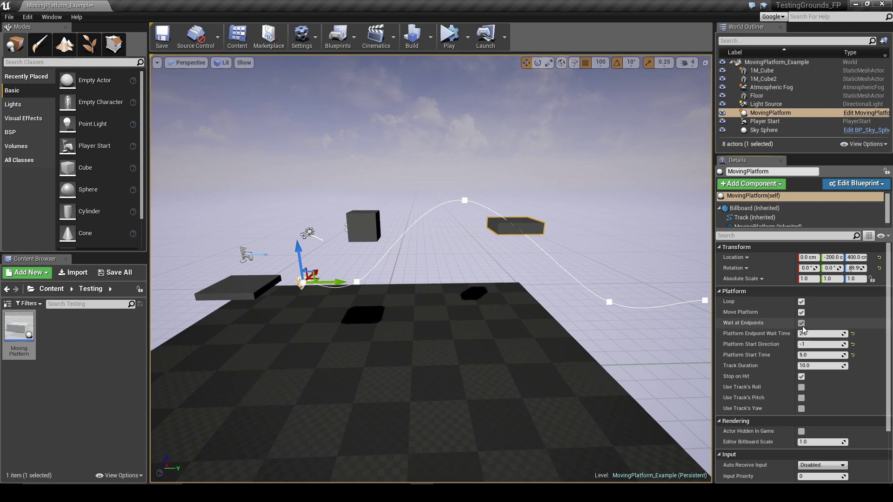
click(801, 323)
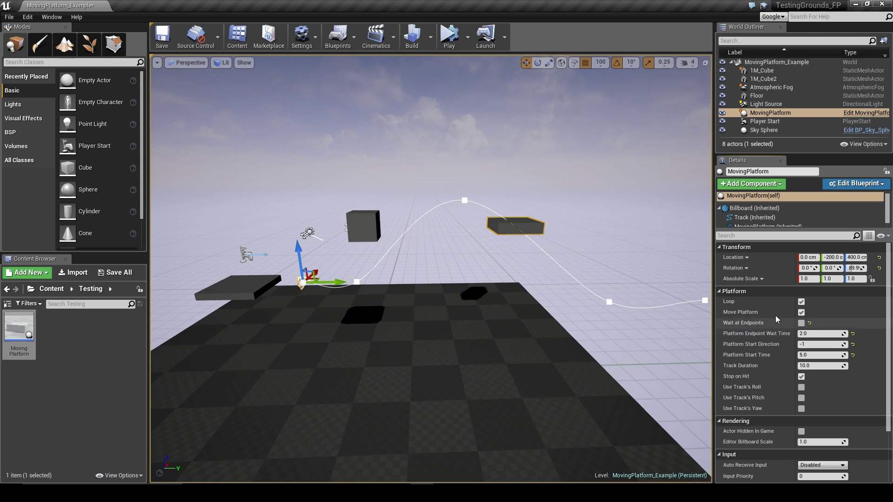
Simulate the level, moving 1M_Cube to Z locations of 310 cm and 810 cm to test how the looping platform reacts.
click(449, 41)
click(371, 216)
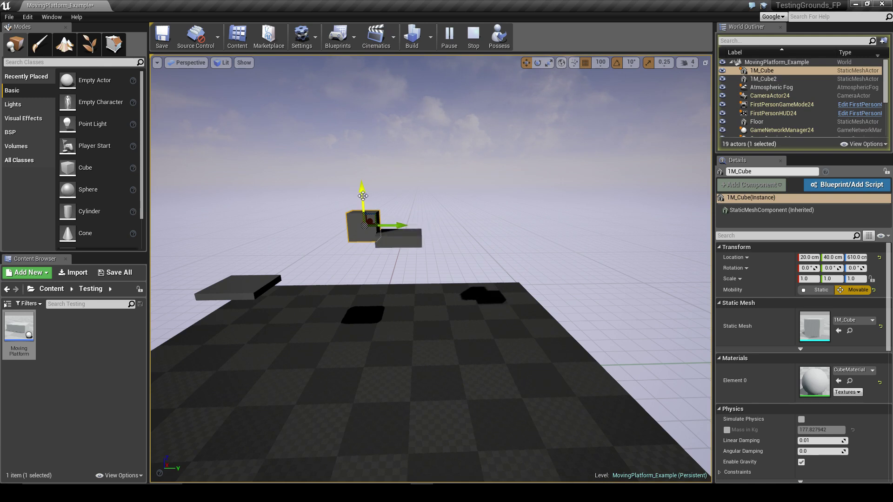
drag(363, 195, 368, 265)
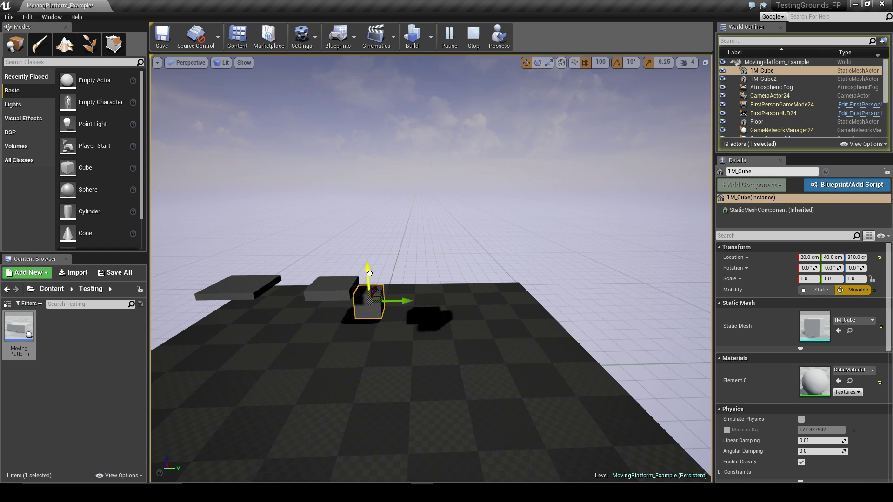
drag(369, 273, 359, 138)
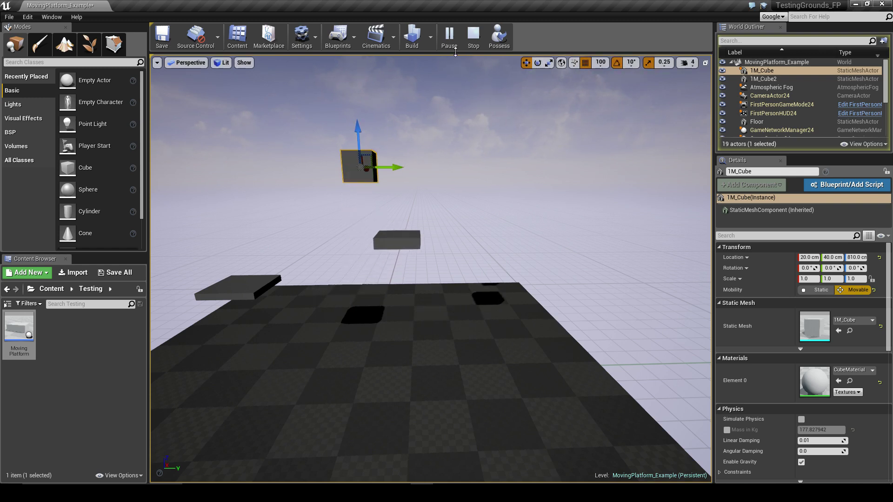
click(474, 37)
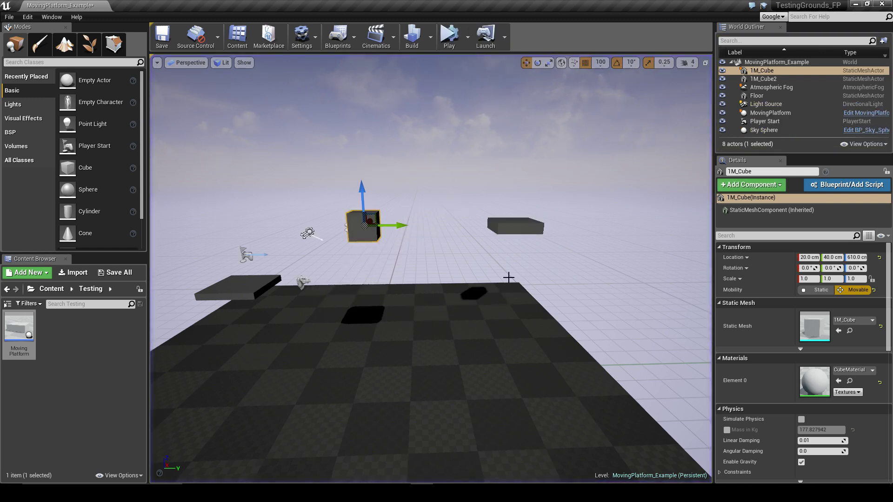
Enable Use Track's Pitch and Use Track's Yaw for the moving platform and focus the view on it.
click(515, 220)
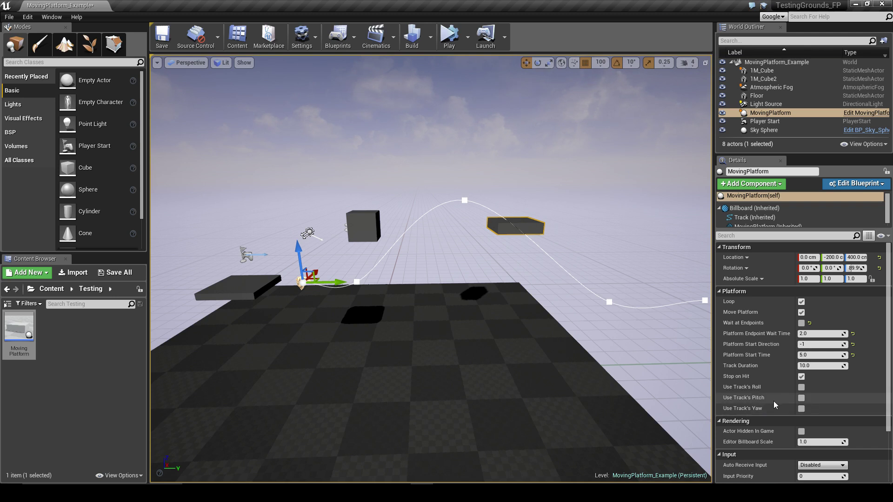
click(801, 398)
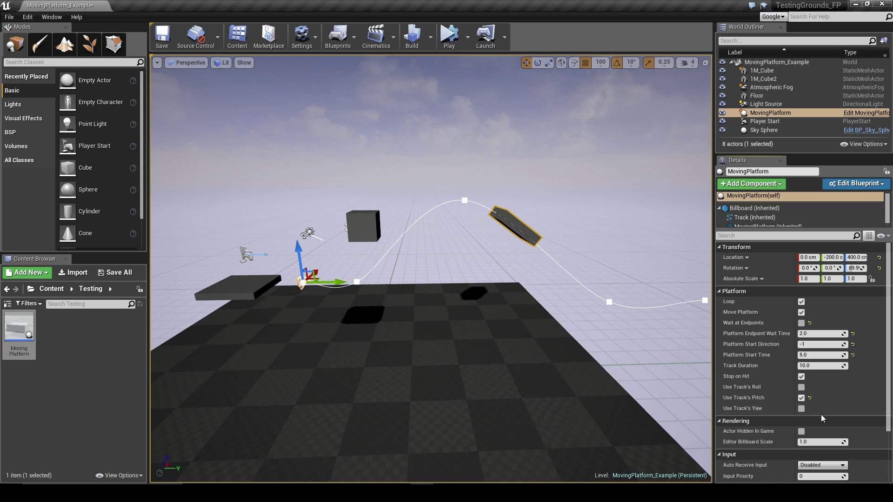
click(801, 408)
key(f)
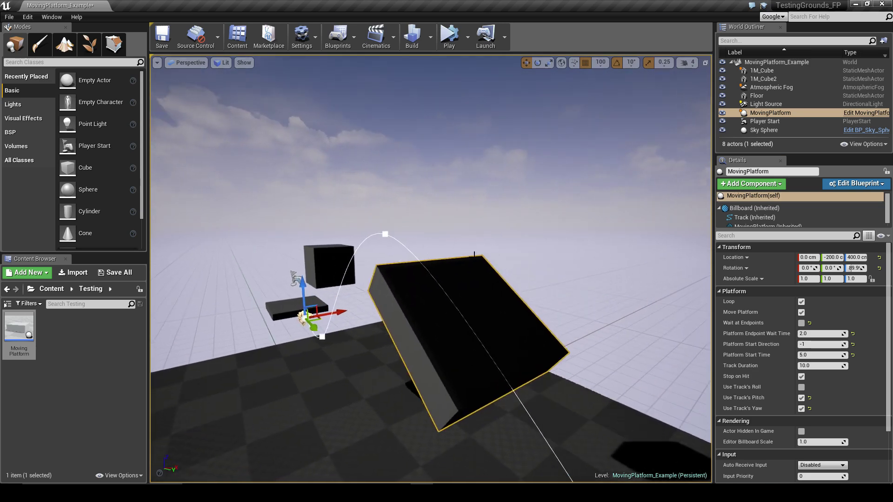
Shift the spline point at the track's crest sideways along its X axis to bend the track.
click(382, 234)
right_drag(489, 252, 464, 162)
key(s)
drag(461, 153, 519, 136)
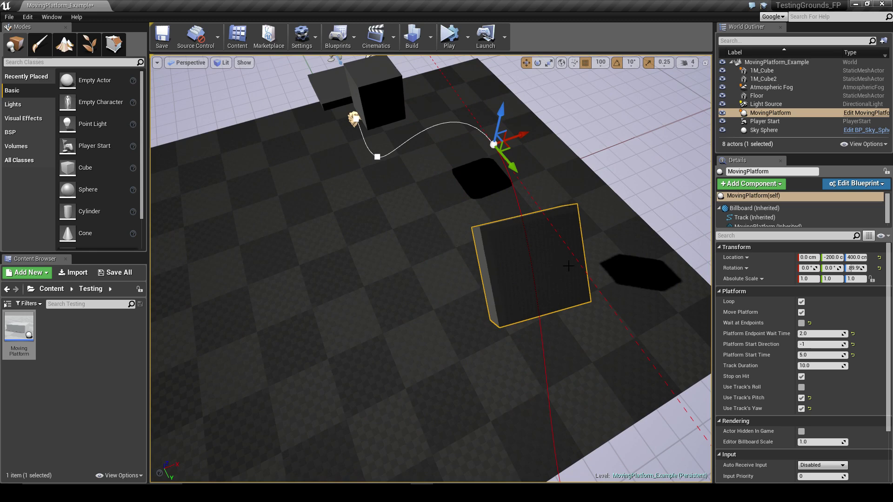
Run a short simulation to check how the platform's pitch and yaw follow the bent track.
right_drag(387, 298, 456, 108)
key(s)
key(w)
key(s)
click(449, 36)
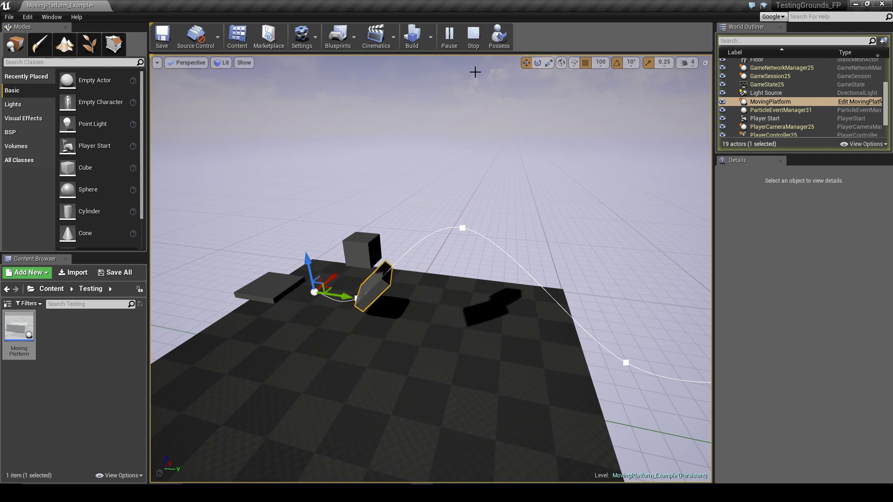
click(474, 38)
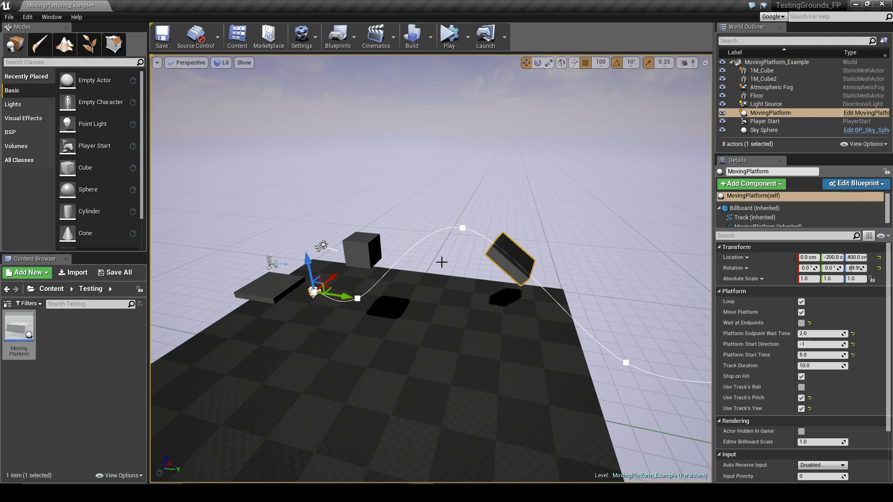
Select the crest spline point and examine the tilted platform and surrounding track from several angles.
click(464, 228)
scroll(464, 228, up, 5)
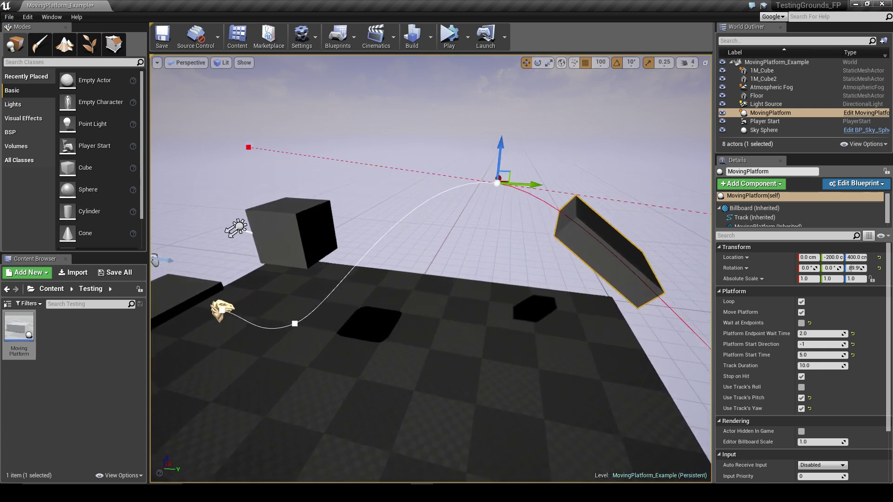
right_drag(474, 269, 479, 266)
key(d)
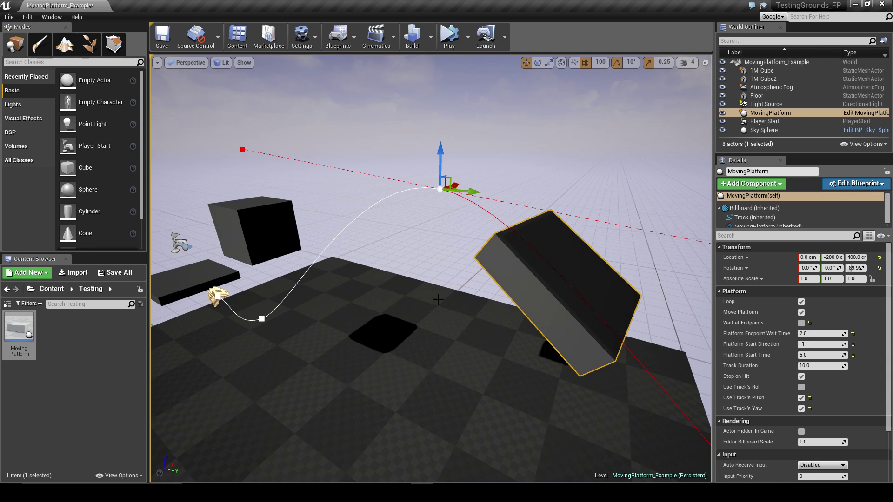
scroll(437, 299, down, 4)
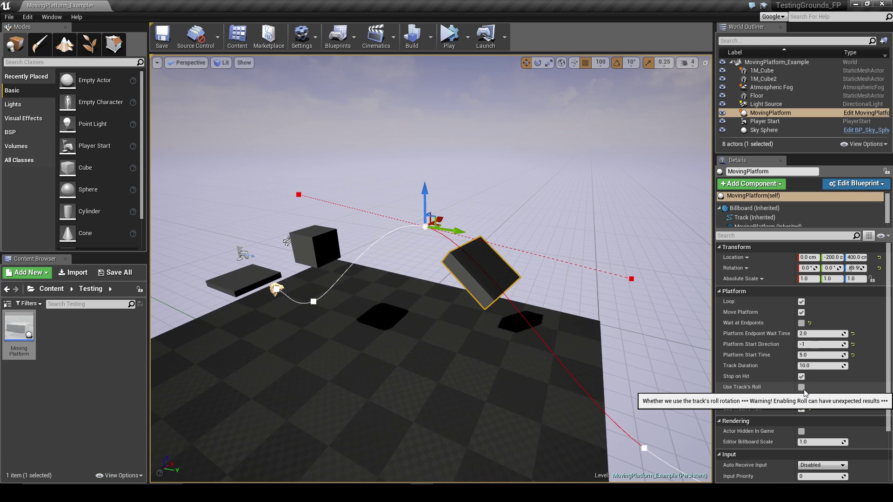
mouse_move(464, 345)
right_down()
mouse_move(485, 336)
mouse_move(463, 348)
right_up()
key(s)
key(w)
scroll(462, 348, up, 3)
key(s)
key(a)
key(w)
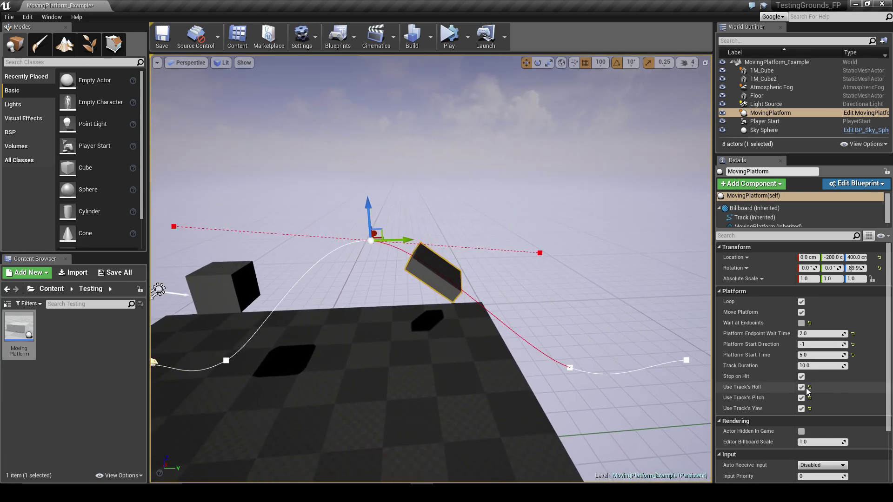
Turn off Use Track's Roll, Use Track's Pitch and Use Track's Yaw for the moving platform.
click(801, 388)
click(801, 398)
click(801, 408)
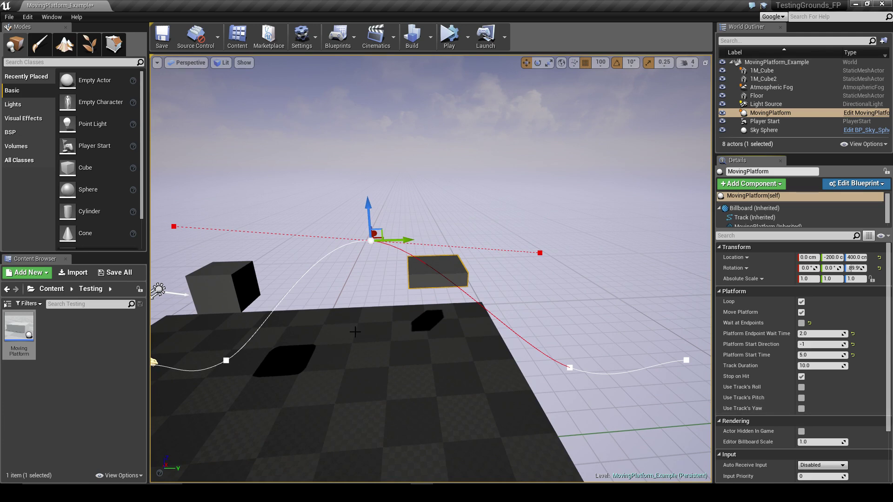
Inspect the moving platform's orientation relative to its track by viewing them from around the level.
key(s)
mouse_move(442, 346)
right_down()
mouse_move(420, 338)
mouse_move(469, 343)
mouse_move(442, 342)
right_up()
key(a)
key(w)
key(w)
key(d)
right_drag(449, 281, 355, 243)
key(d)
key(s)
key(a)
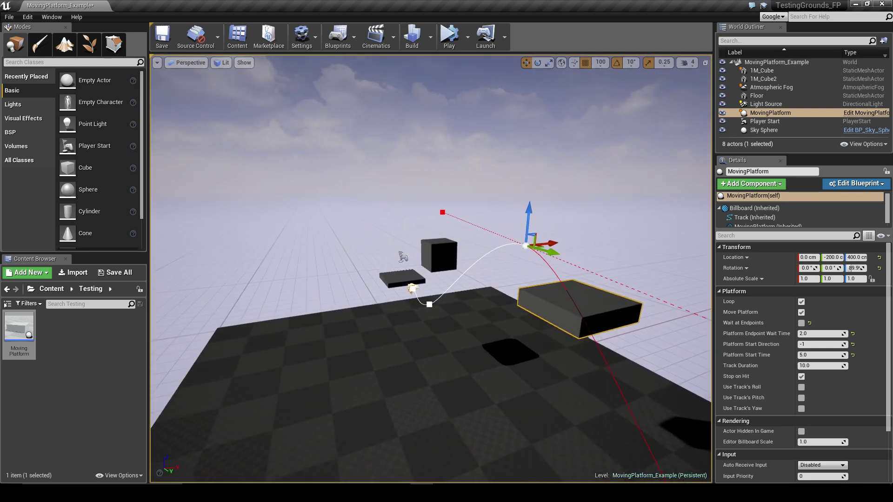
key(w)
key(d)
key(w)
key(d)
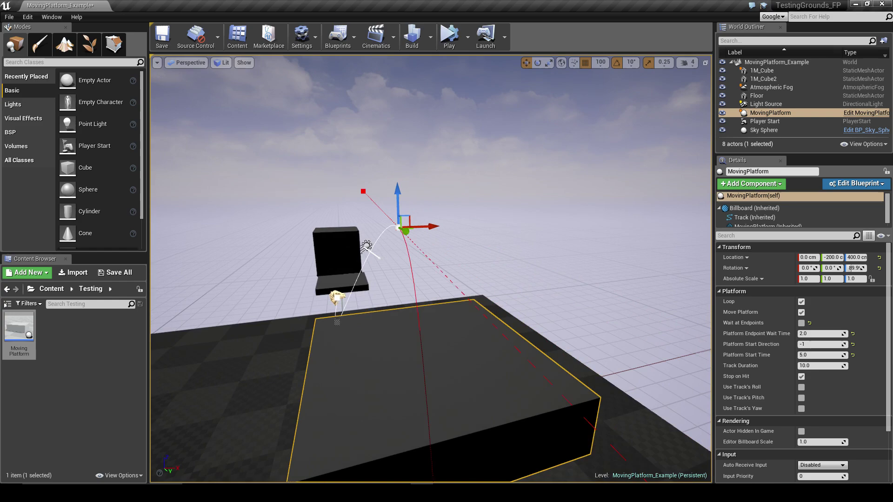